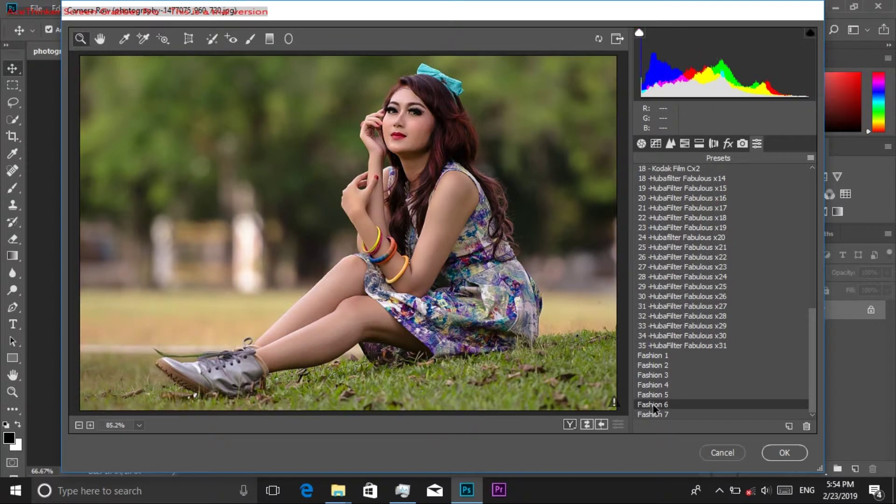
Try the Fashion 7, Fashion 3 and Fashion 4 presets on the photo, and settle on Fashion 2
left_click(648, 414)
left_click(664, 371)
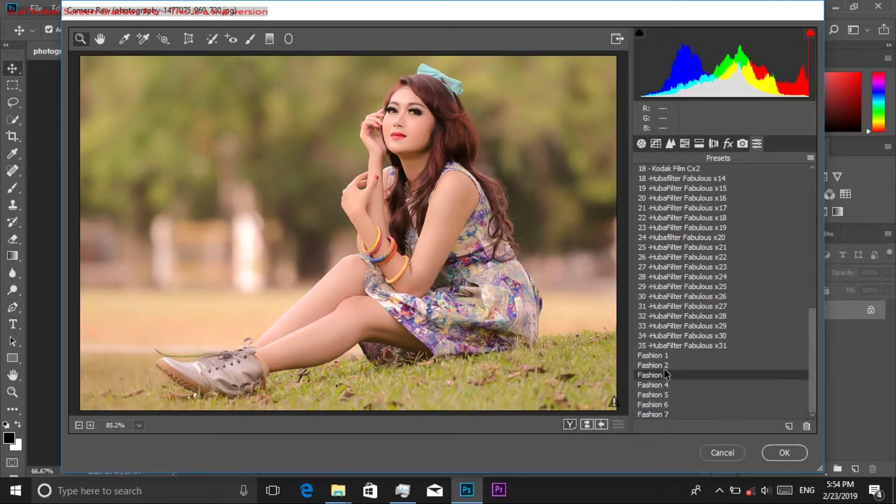
left_click(658, 385)
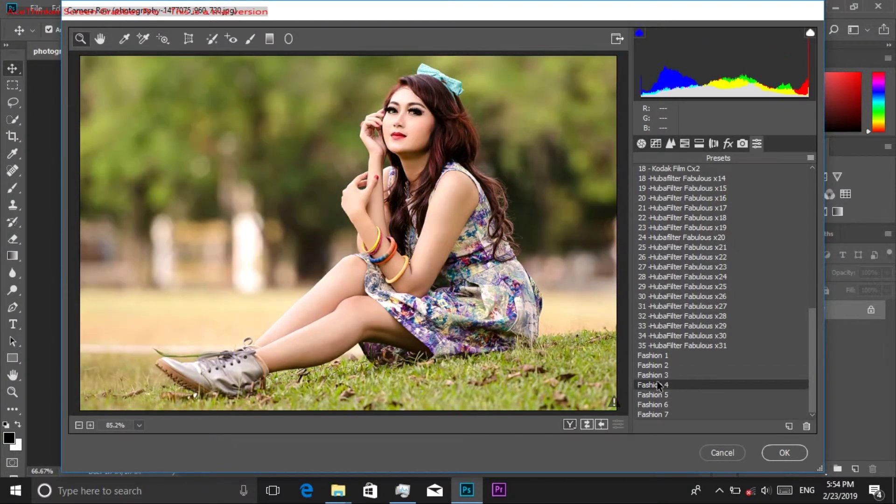
left_click(662, 364)
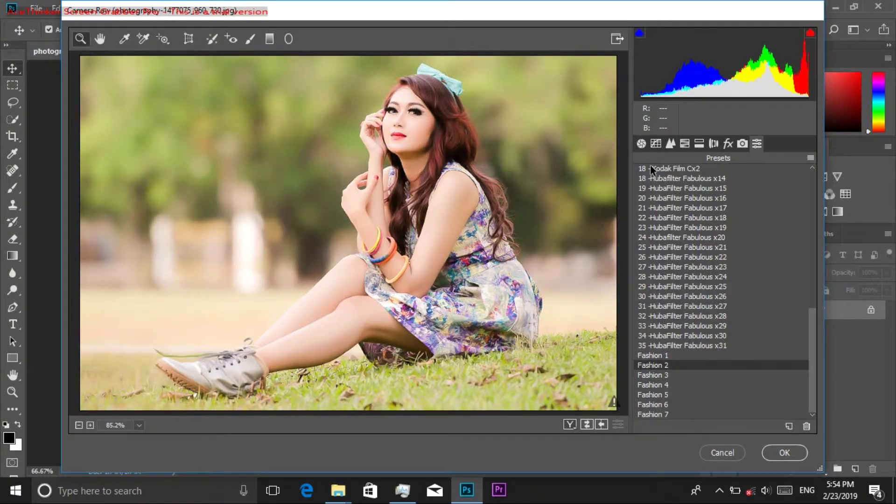
In the basic adjustments, set Temperature to +19, Tint to -16, Exposure to +0.45, Blacks to -31 and Clarity to +7
left_click(642, 143)
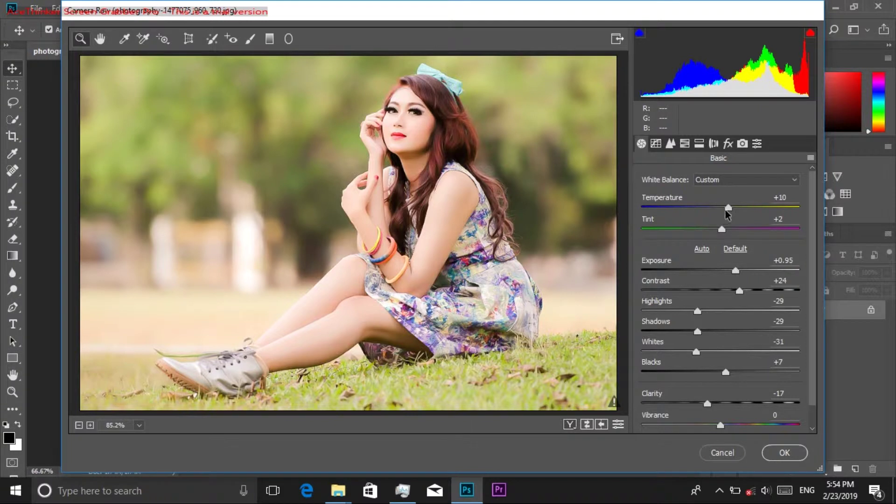
left_click_drag(729, 212, 740, 233)
mouse_move(735, 271)
left_mouse_down()
mouse_move(710, 271)
mouse_move(717, 273)
left_mouse_up()
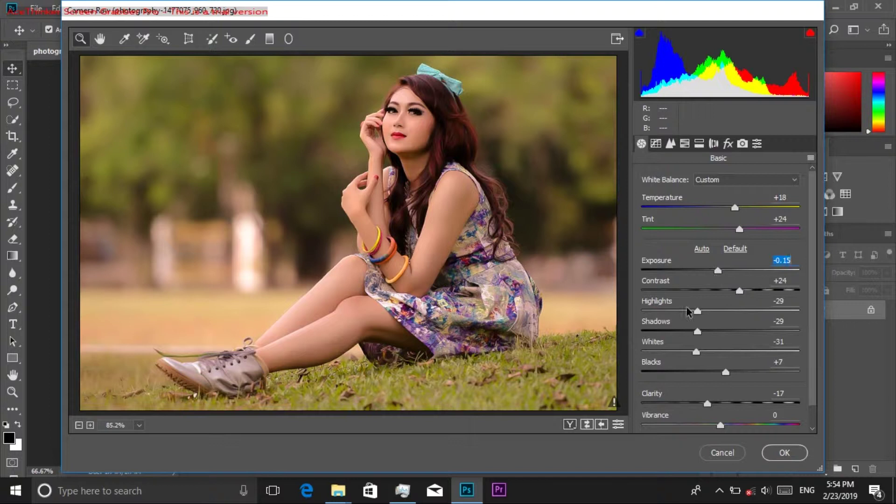
scroll(709, 387, "down", 1)
scroll(704, 401, "up", 1)
scroll(721, 414, "down", 1)
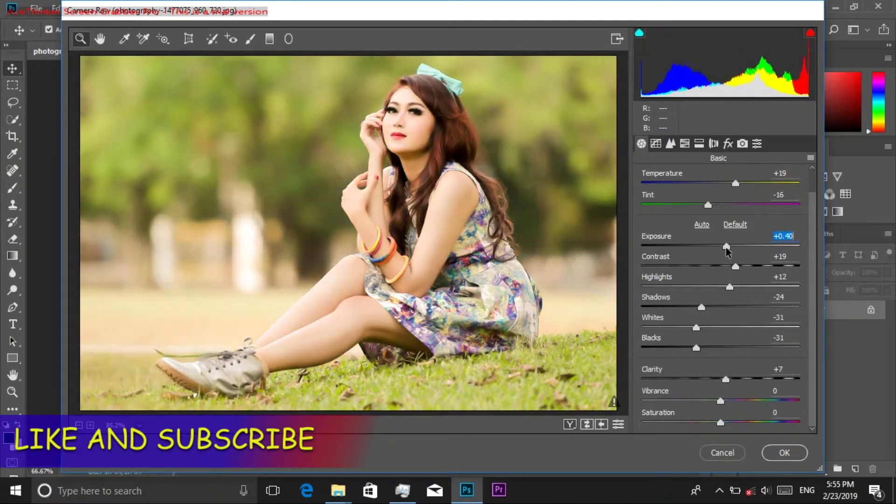
left_click_drag(719, 246, 728, 252)
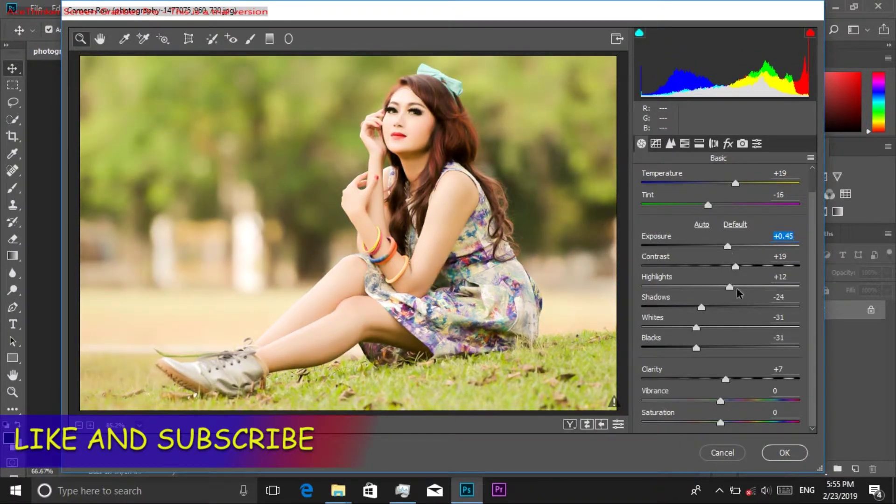
Set Contrast to +4, Highlights to +29 and Shadows to -47, and raise the Whites
left_click_drag(735, 271, 743, 292)
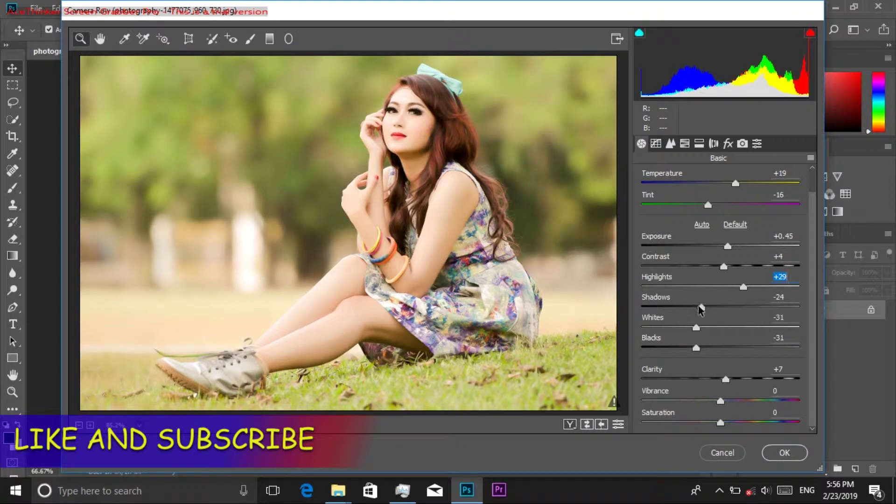
mouse_move(702, 307)
left_mouse_down()
mouse_move(734, 307)
mouse_move(668, 308)
mouse_move(737, 309)
mouse_move(684, 310)
left_mouse_up()
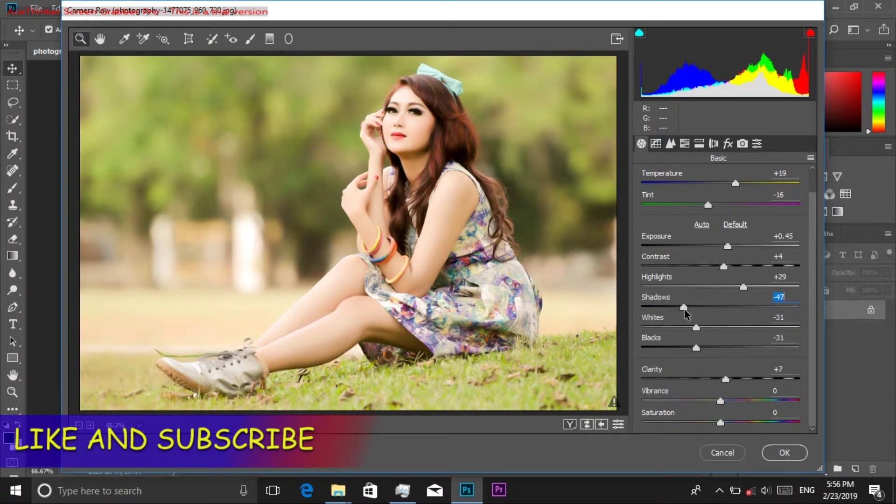
left_click_drag(695, 330, 756, 344)
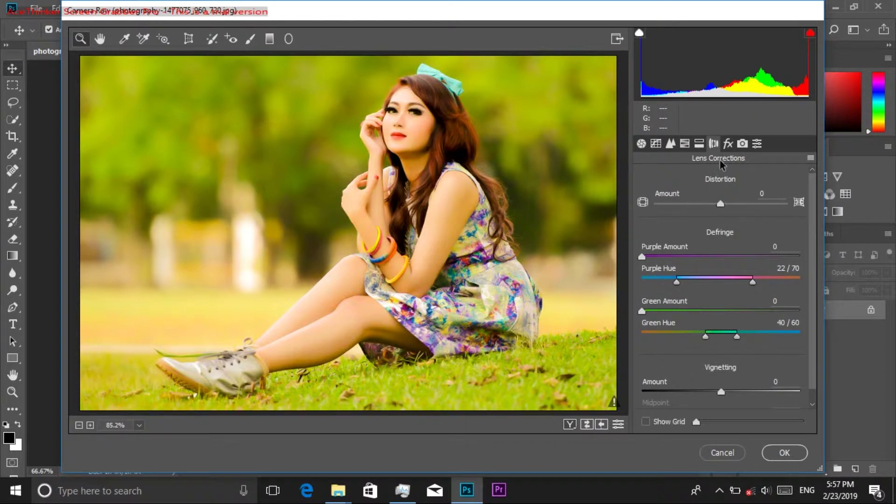
Set the Dehaze amount in the effects to +33
left_click(728, 143)
left_click_drag(720, 202, 747, 211)
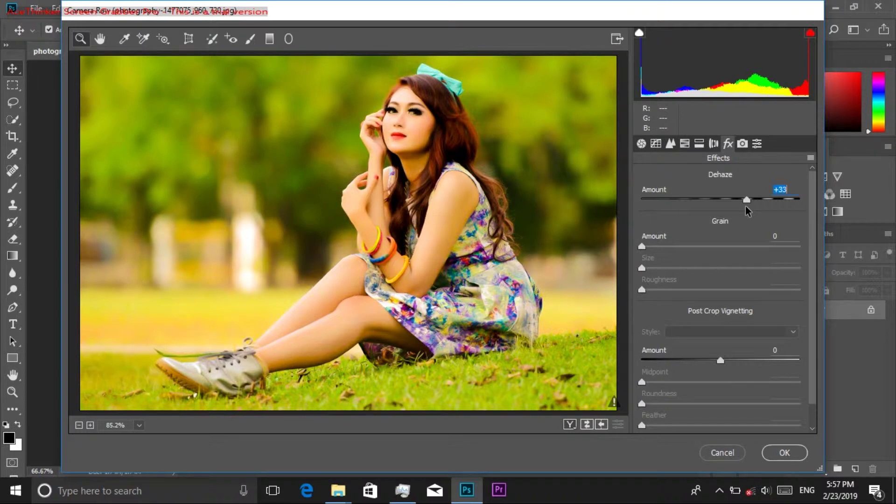
In Camera Calibration, set shadows tint -41, red primary hue -28 and saturation +16, green primary hue +9 and saturation -28, and blue primary hue -4
left_click(741, 144)
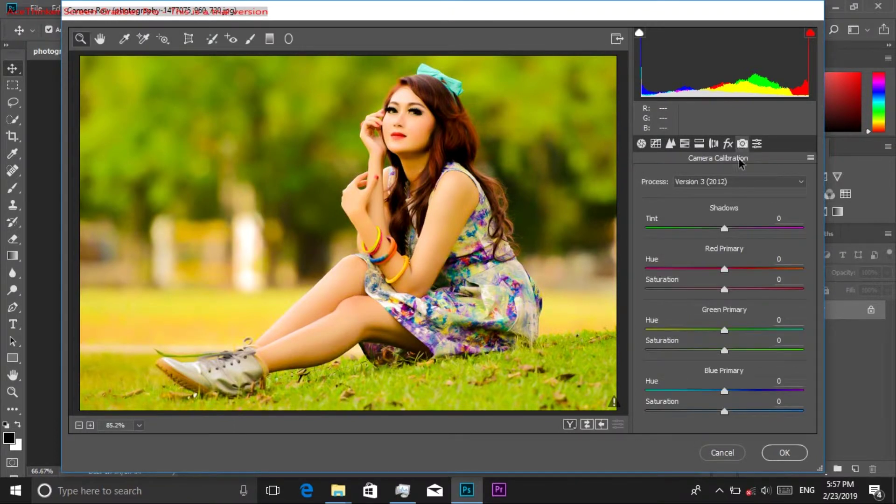
left_click_drag(730, 233, 695, 237)
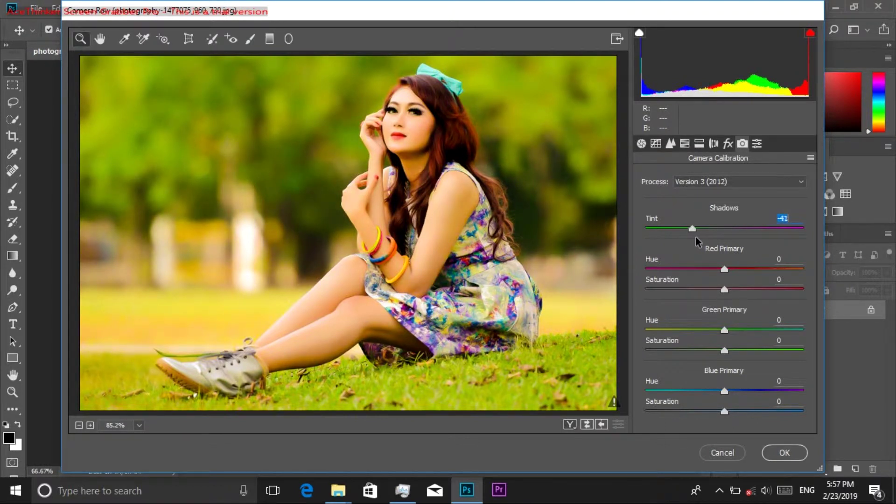
left_click_drag(724, 269, 709, 286)
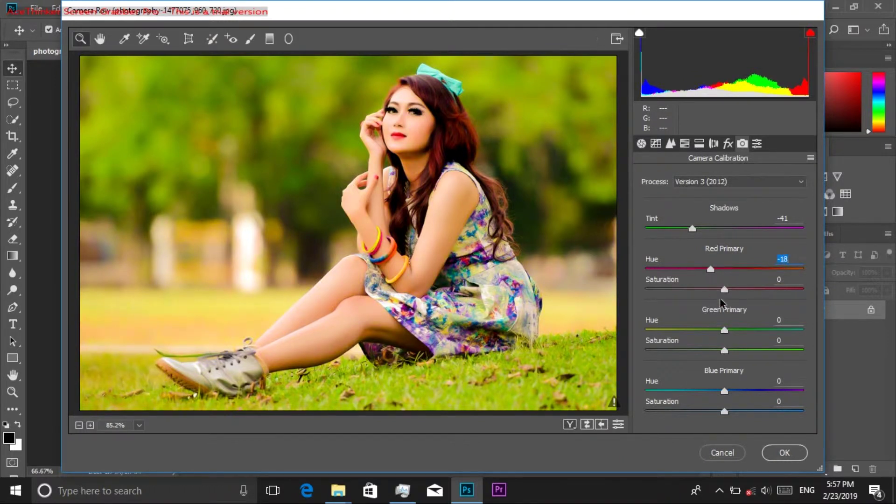
mouse_move(722, 292)
left_mouse_down()
mouse_move(692, 292)
mouse_move(782, 298)
mouse_move(729, 297)
left_mouse_up()
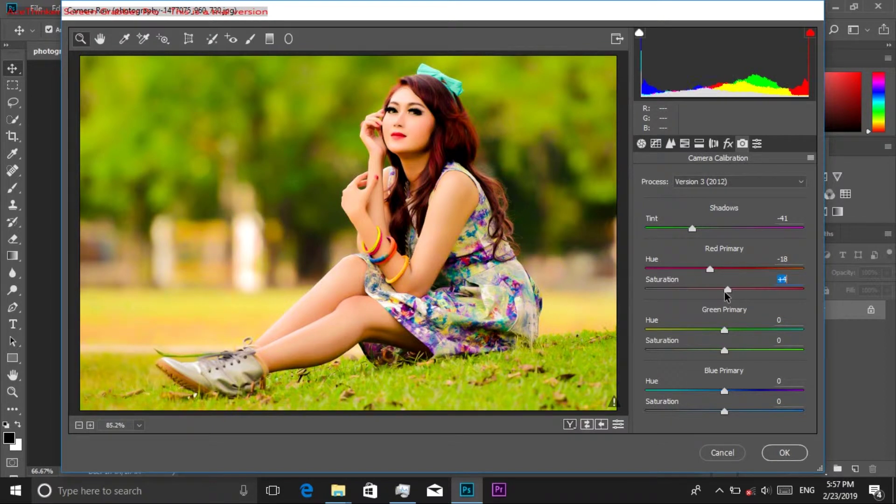
left_click_drag(724, 330, 701, 352)
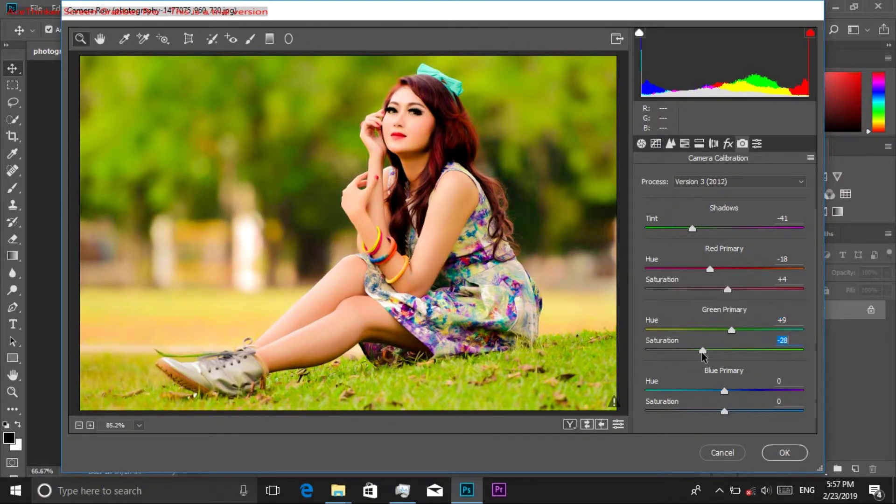
mouse_move(711, 278)
left_mouse_down()
mouse_move(722, 277)
mouse_move(700, 270)
left_mouse_up()
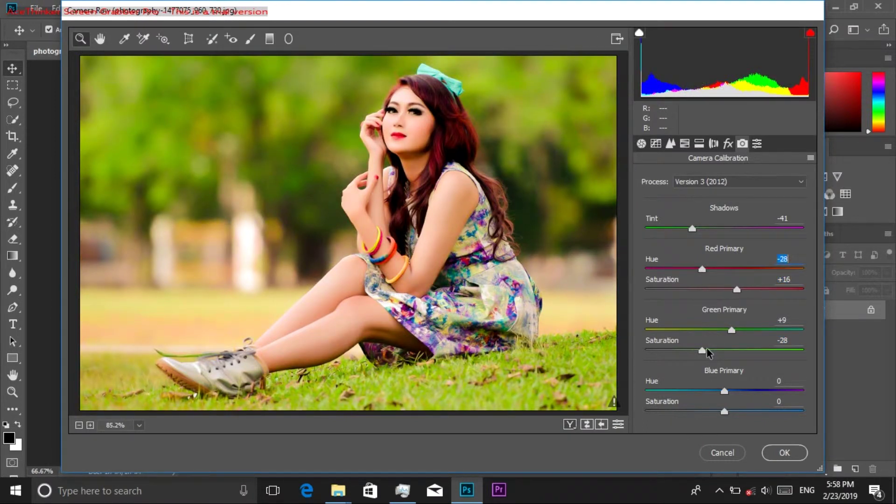
mouse_move(725, 396)
left_mouse_down()
mouse_move(782, 396)
mouse_move(690, 396)
mouse_move(745, 402)
mouse_move(721, 402)
left_mouse_up()
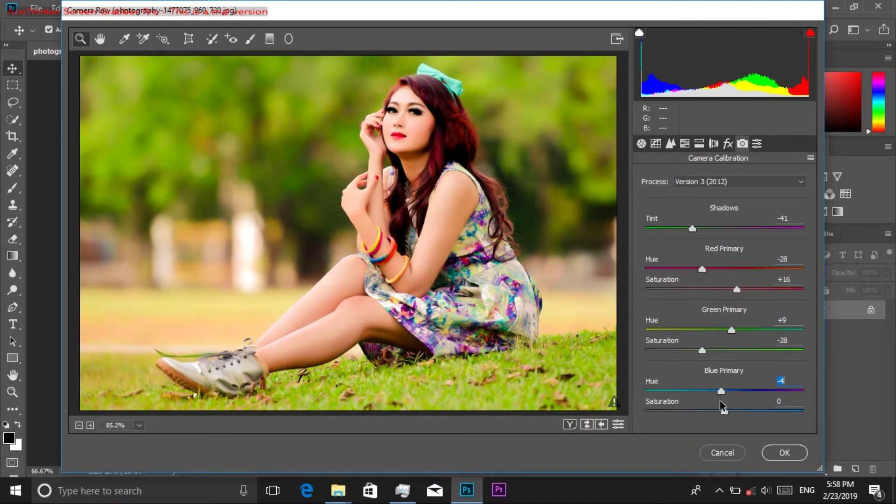
Reduce the Dehaze amount in the effects to +14
left_click(728, 145)
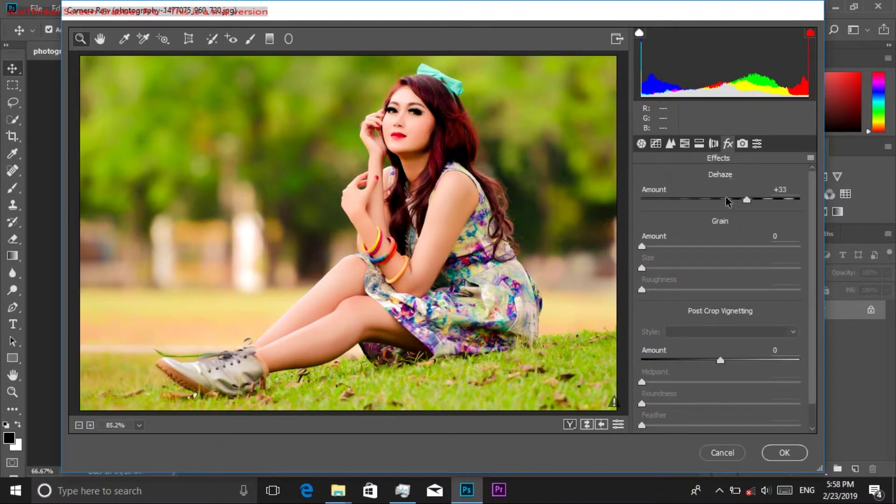
left_click_drag(640, 247, 592, 265)
left_click_drag(748, 204, 724, 191)
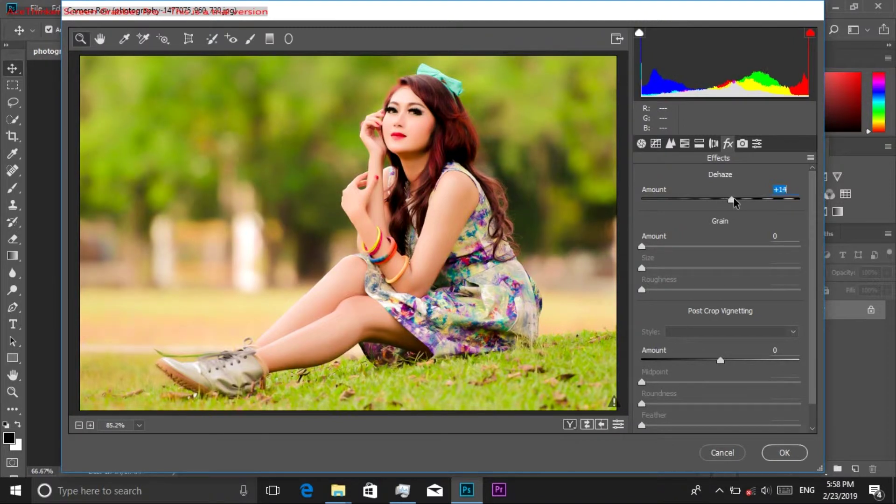
Split-tone the photo's highlights with hue 176 and saturation 5
left_click(707, 146)
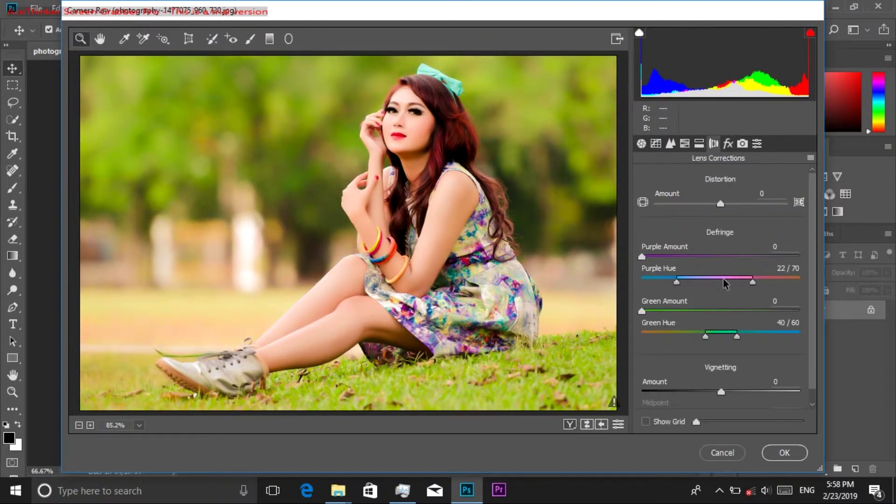
left_click(700, 146)
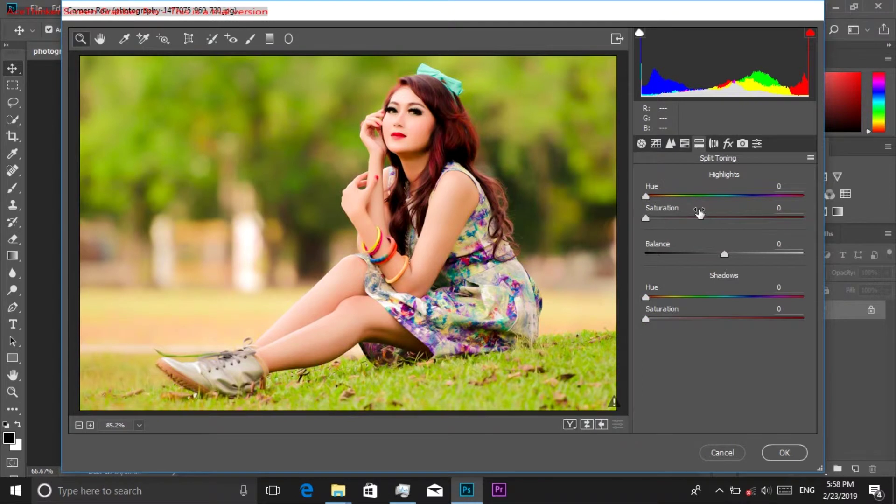
left_click_drag(647, 196, 657, 252)
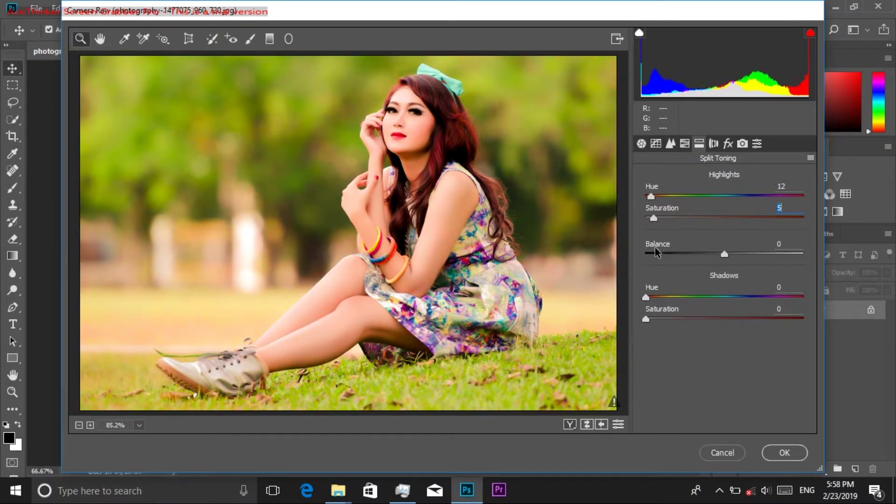
left_click_drag(651, 196, 727, 205)
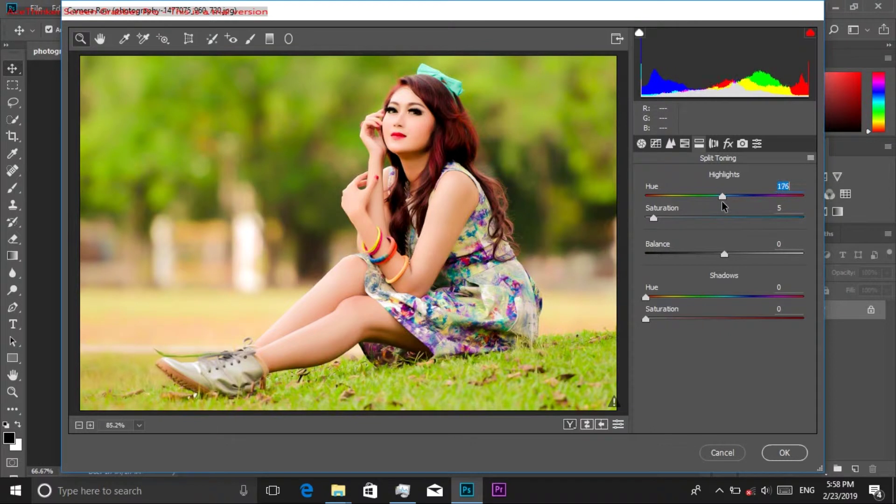
Set the split toning balance to -45 and tone the shadows with hue 8 and saturation 4
left_click_drag(727, 255, 689, 253)
left_click_drag(647, 298, 777, 324)
left_click_drag(689, 319, 652, 330)
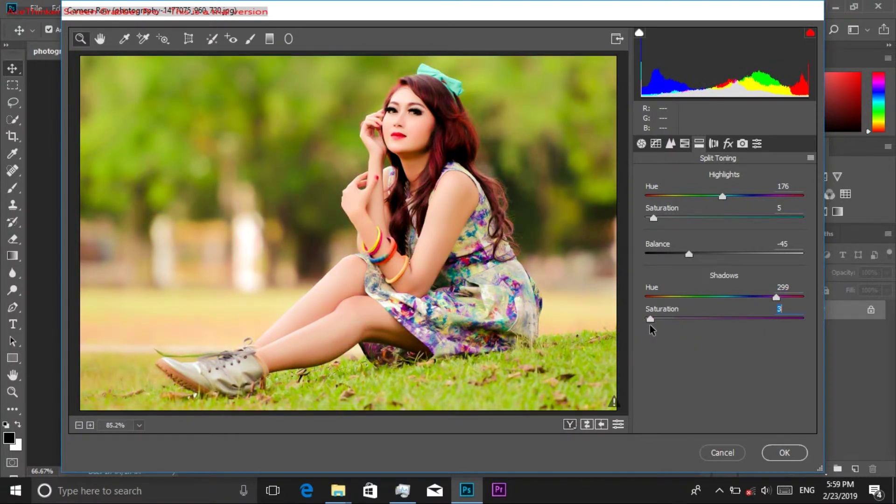
left_click_drag(775, 298, 743, 297)
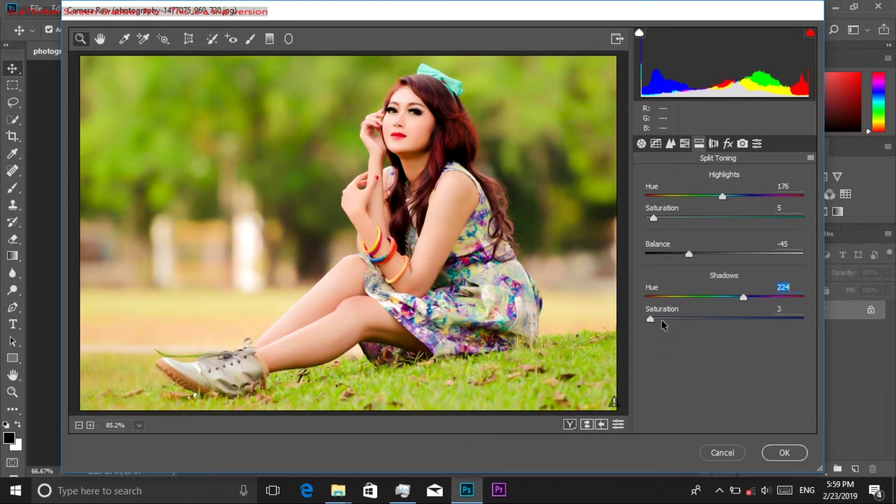
left_click_drag(661, 322, 666, 324)
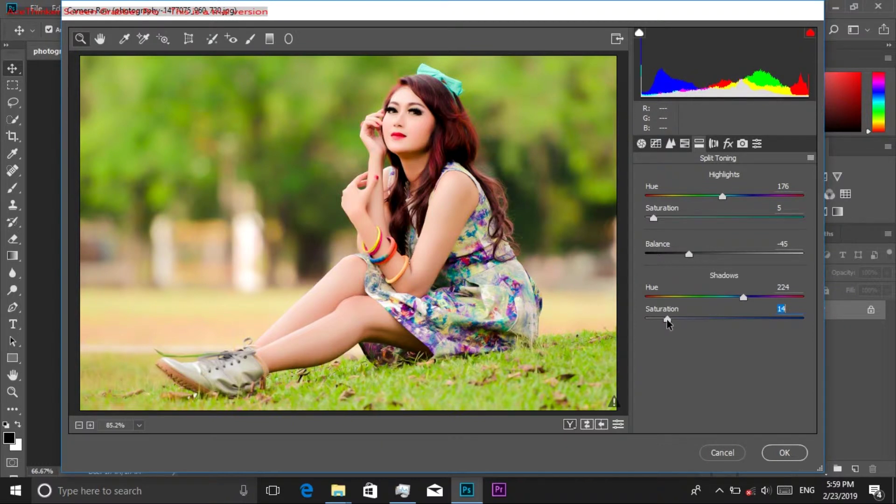
left_click_drag(672, 297, 652, 322)
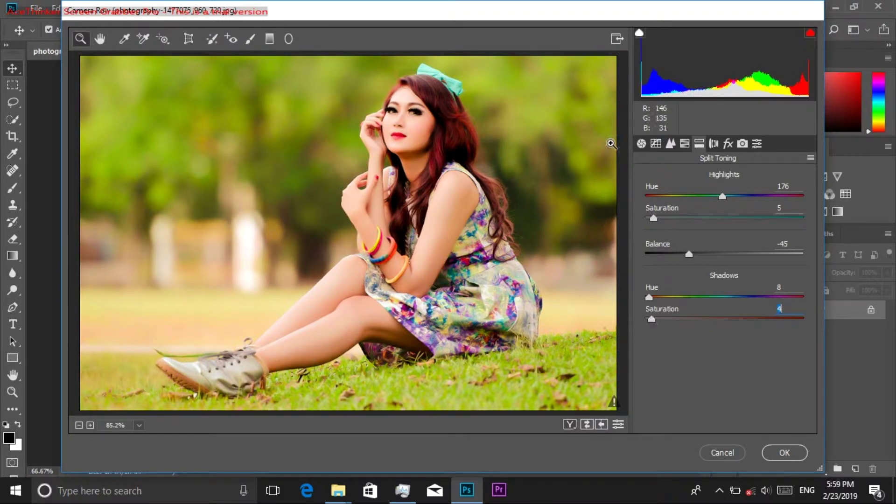
In the HSL adjustments, set the hue of the Blues to -15 and of the Magentas to -40
left_click(684, 144)
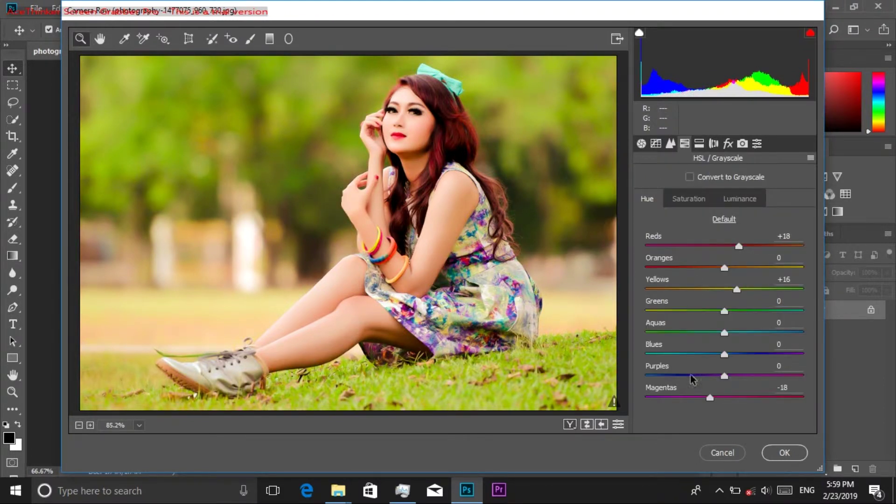
left_click_drag(724, 355, 733, 357)
left_click_drag(756, 355, 713, 355)
mouse_move(710, 397)
left_mouse_down()
mouse_move(727, 398)
mouse_move(693, 398)
left_mouse_up()
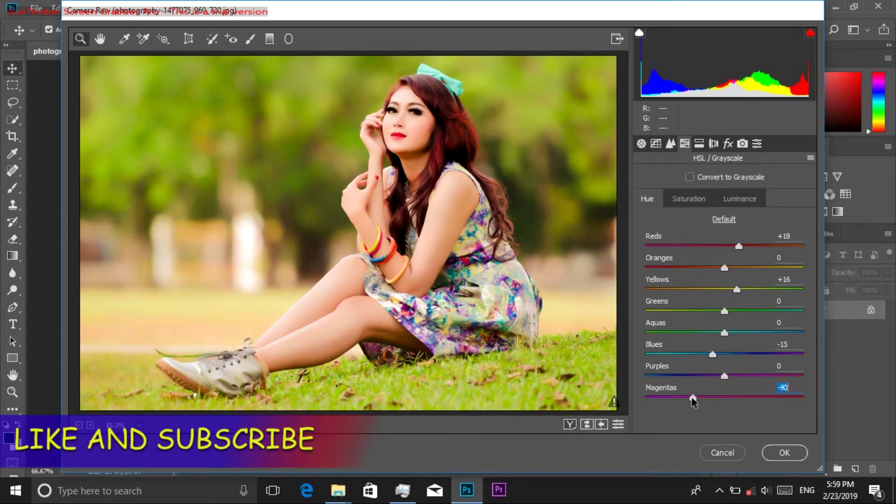
Set the HSL saturation of Reds to +34, Oranges to +14, Yellows to +27, Greens to +2, Aquas to -9 and Magentas to +21
left_click(694, 204)
left_click_drag(722, 247, 751, 248)
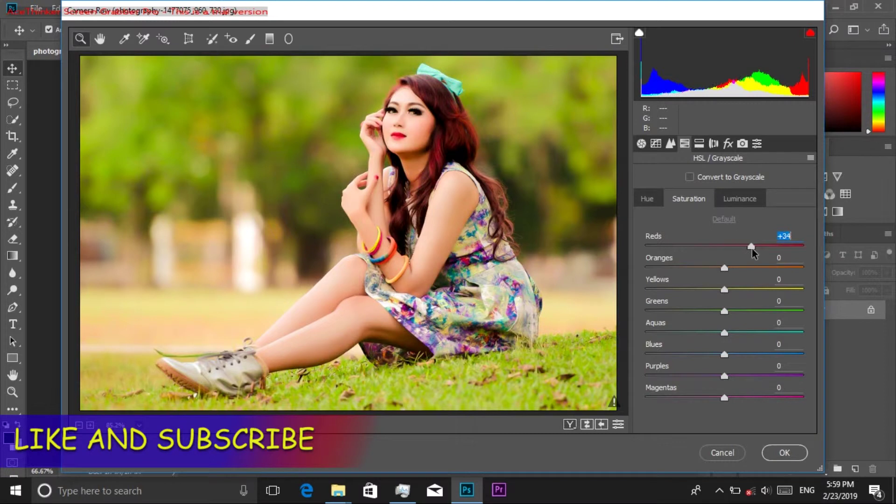
left_click_drag(723, 287, 736, 273)
left_click_drag(724, 311, 741, 312)
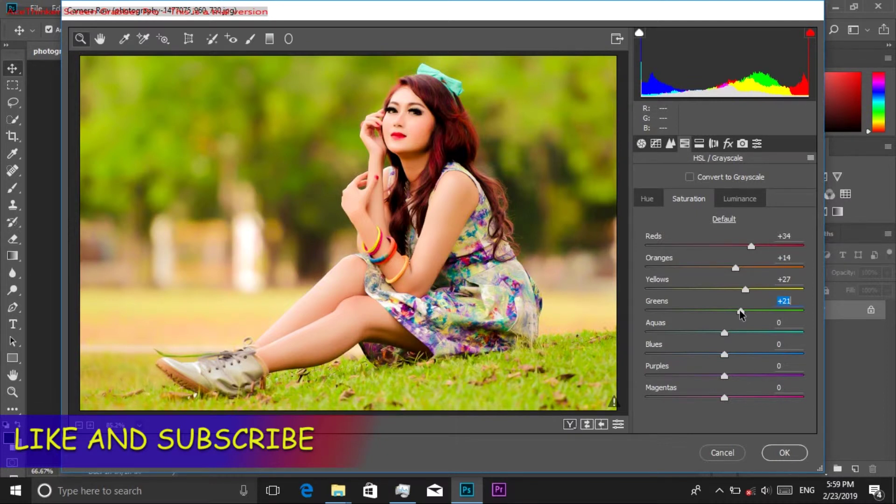
left_click_drag(739, 314, 717, 334)
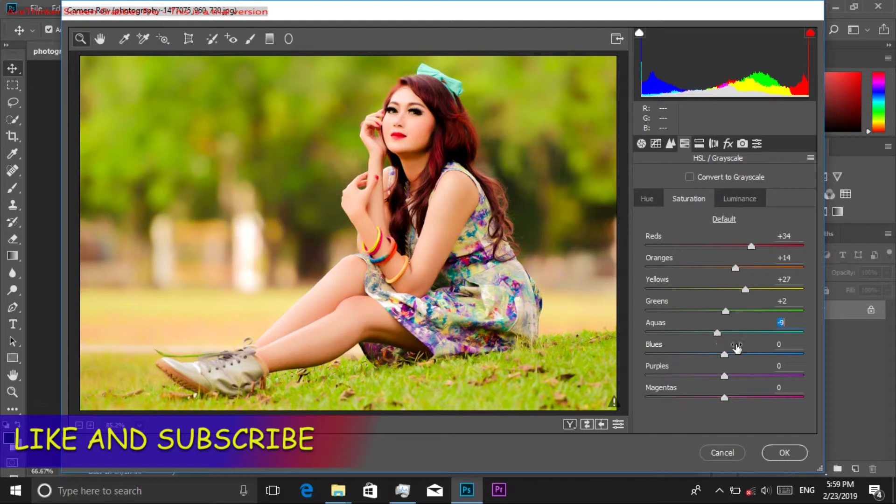
left_click_drag(724, 398, 741, 397)
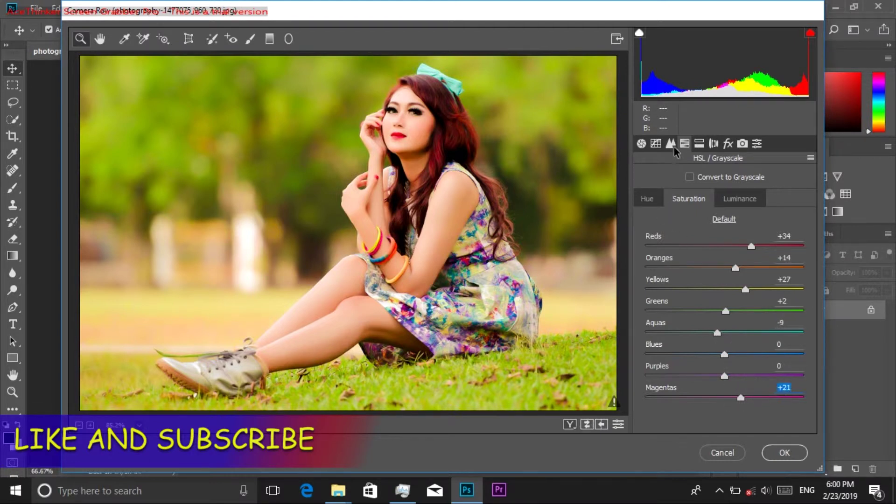
Set the HSL luminance of Reds to +13, Oranges to -7 and Yellows to -1
left_click(728, 196)
left_click_drag(723, 249, 723, 308)
left_click(728, 280)
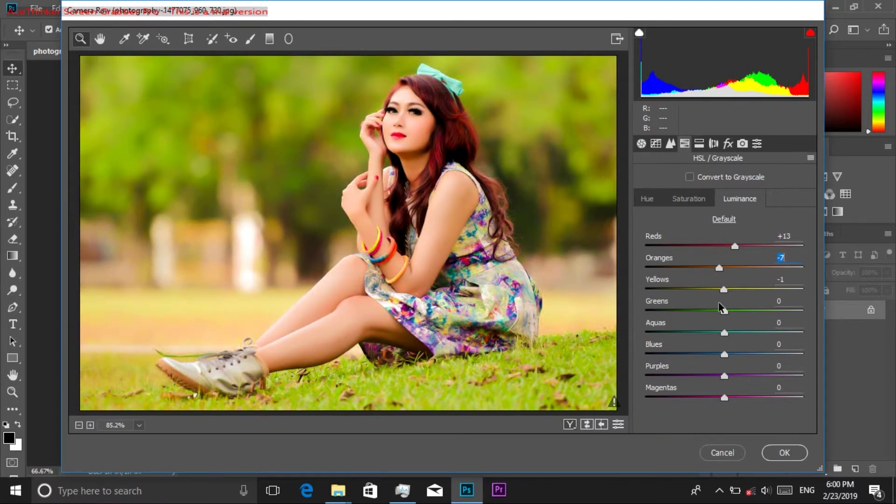
Set the HSL luminance of Reds to 0, Oranges +22, Yellows +27, Greens -19, Aquas -48, Purples -68 and Magentas -100
mouse_move(722, 308)
left_mouse_down()
mouse_move(743, 310)
mouse_move(716, 306)
left_mouse_up()
left_click_drag(719, 270, 741, 286)
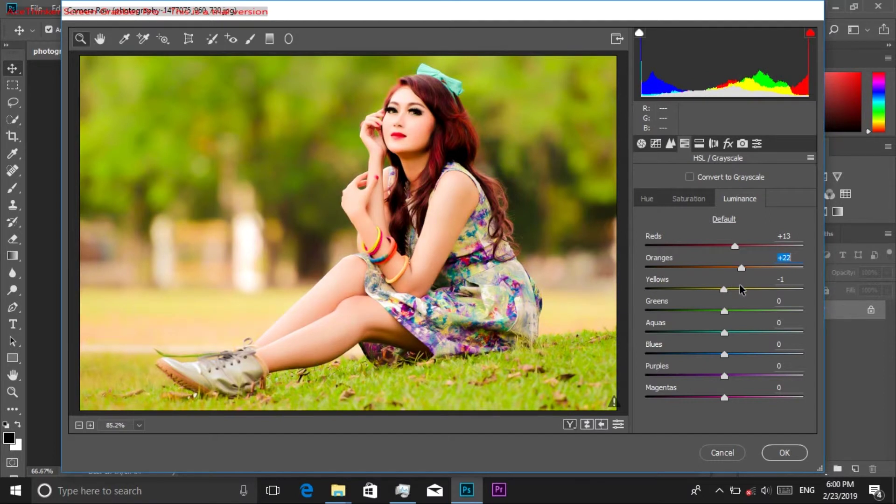
mouse_move(735, 246)
left_mouse_down()
mouse_move(711, 252)
mouse_move(723, 253)
left_mouse_up()
left_click_drag(723, 289, 689, 391)
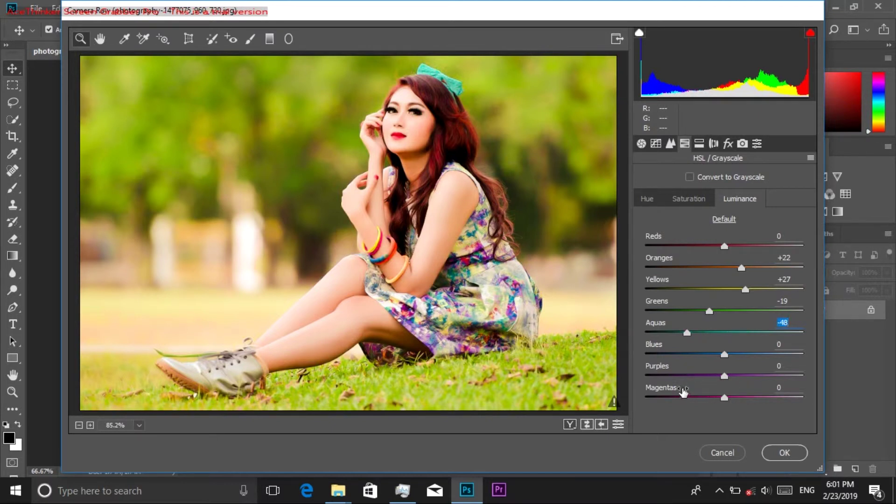
left_click_drag(724, 376, 597, 417)
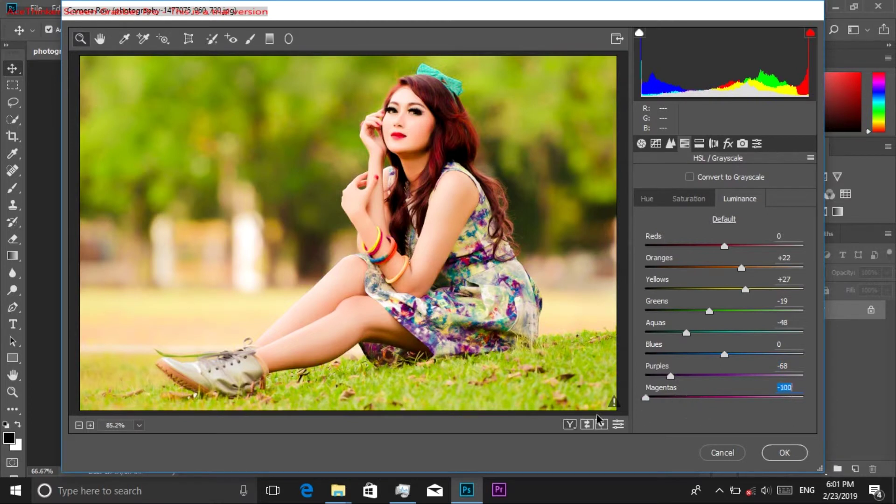
left_click(692, 178)
left_click(692, 177)
left_click(698, 146)
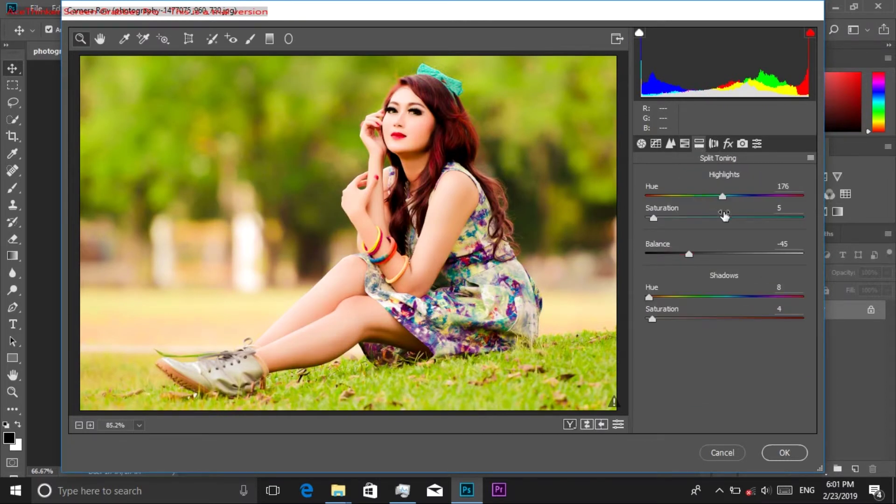
Set the sharpening radius to 1.1 in the Detail adjustments
left_click(669, 145)
left_click_drag(643, 198, 684, 230)
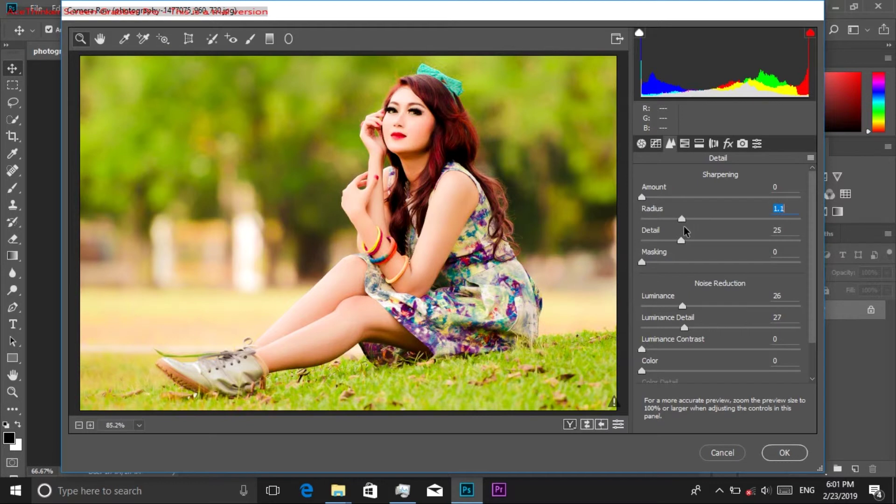
Set the parametric tone curve to Highlights +21, Lights +17, Darks +21 and Shadows -4, and apply the Camera Raw edits
left_click(656, 142)
left_click_drag(722, 390, 740, 394)
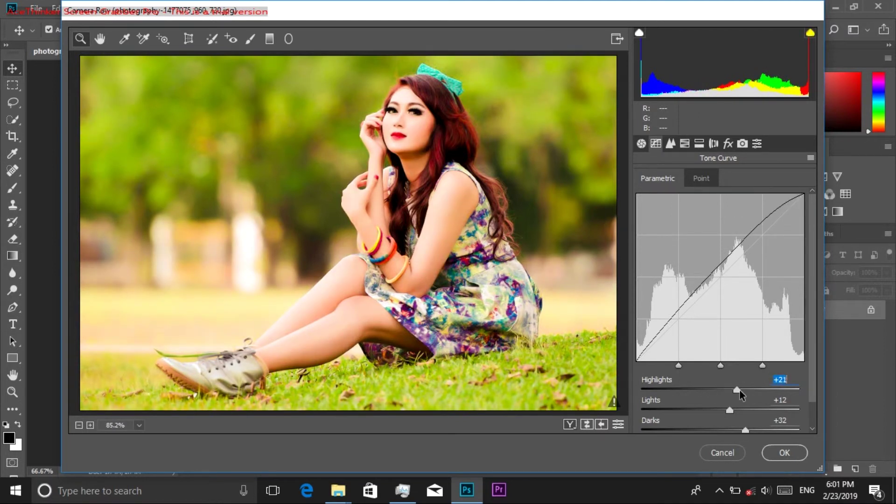
scroll(739, 391, "down", 1)
mouse_move(729, 382)
left_mouse_down()
mouse_move(770, 384)
mouse_move(717, 385)
mouse_move(751, 398)
mouse_move(733, 398)
left_mouse_up()
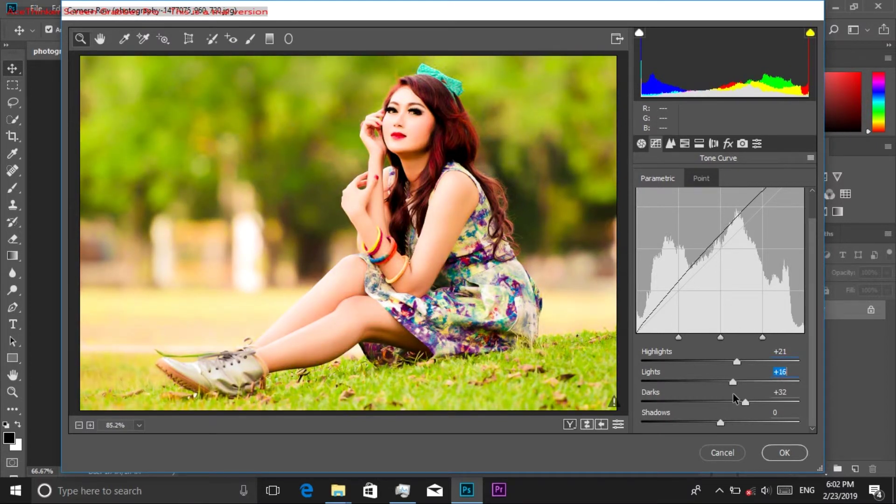
left_click_drag(745, 402, 717, 434)
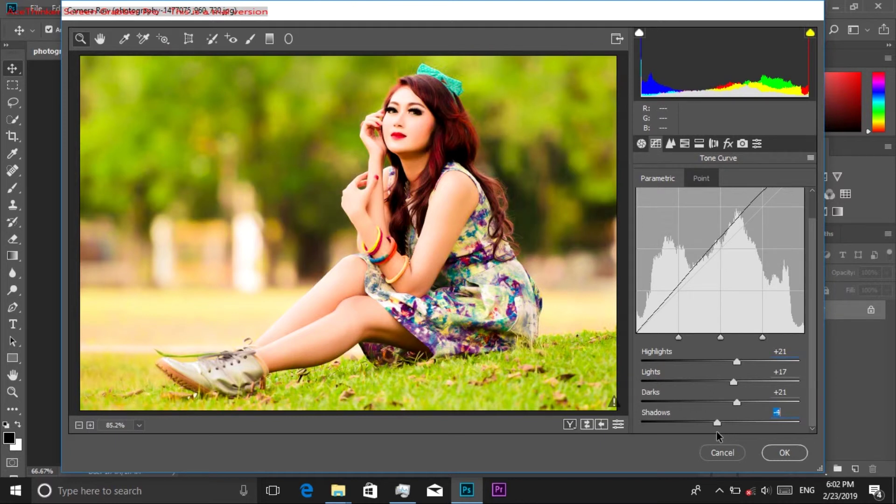
left_click(778, 459)
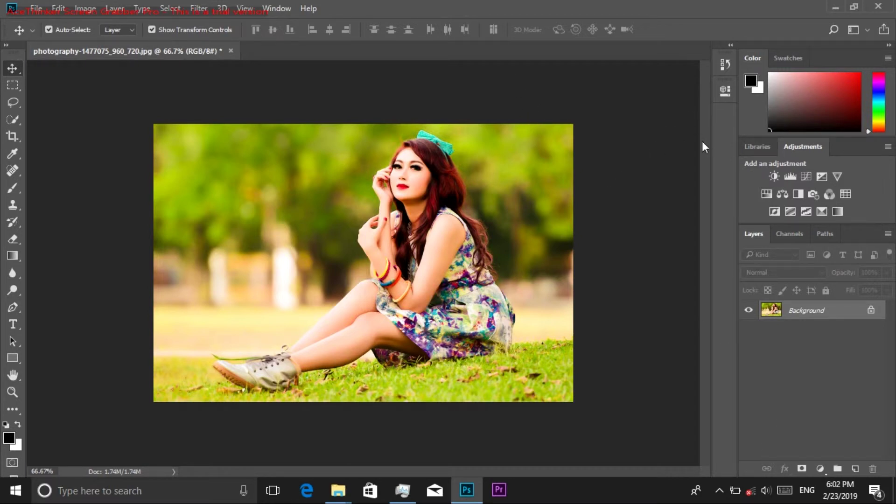
Add a Levels adjustment layer and set its RGB input levels to 9, 0.94 and 245
left_click(786, 176)
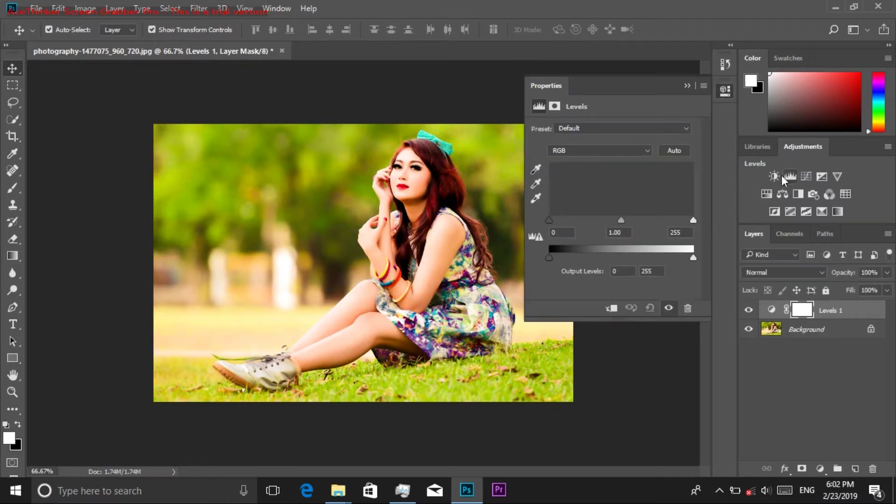
mouse_move(618, 220)
left_mouse_down()
mouse_move(638, 219)
mouse_move(615, 220)
mouse_move(632, 219)
mouse_move(622, 219)
left_mouse_up()
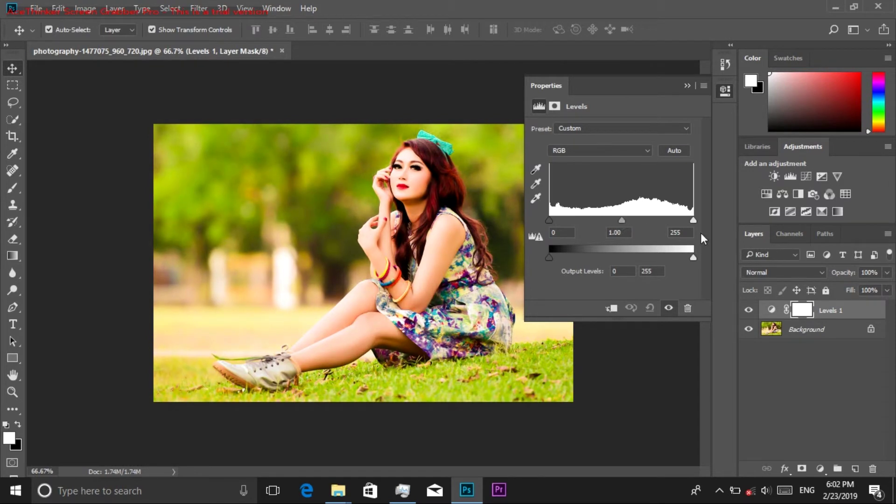
left_click_drag(695, 220, 675, 218)
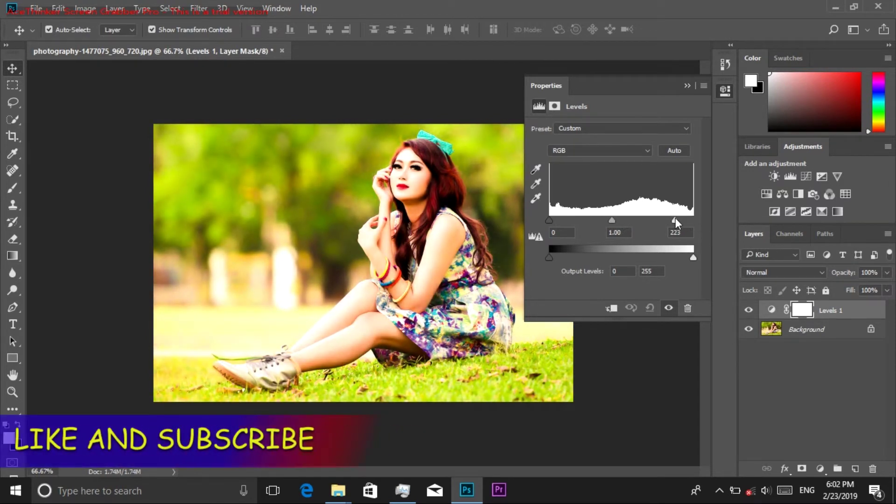
mouse_move(612, 219)
left_mouse_down()
mouse_move(628, 220)
mouse_move(617, 220)
left_mouse_up()
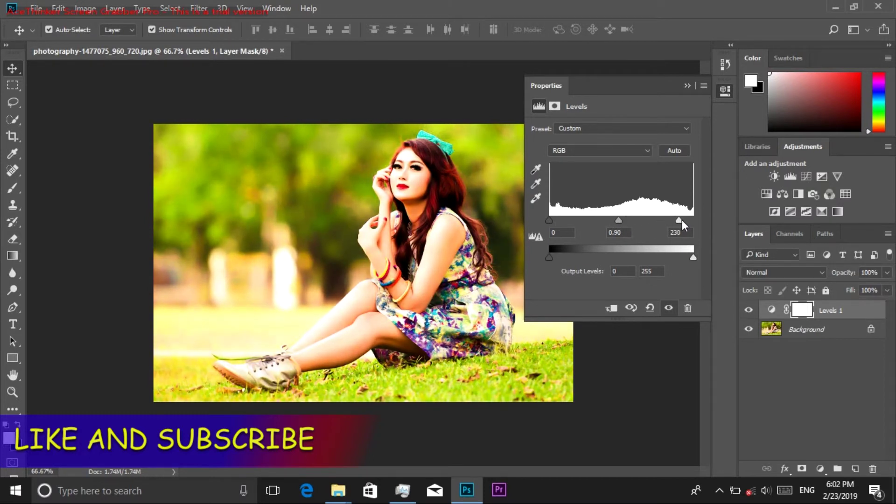
left_click_drag(681, 219, 686, 220)
mouse_move(622, 220)
left_mouse_down()
mouse_move(630, 219)
mouse_move(620, 219)
left_mouse_up()
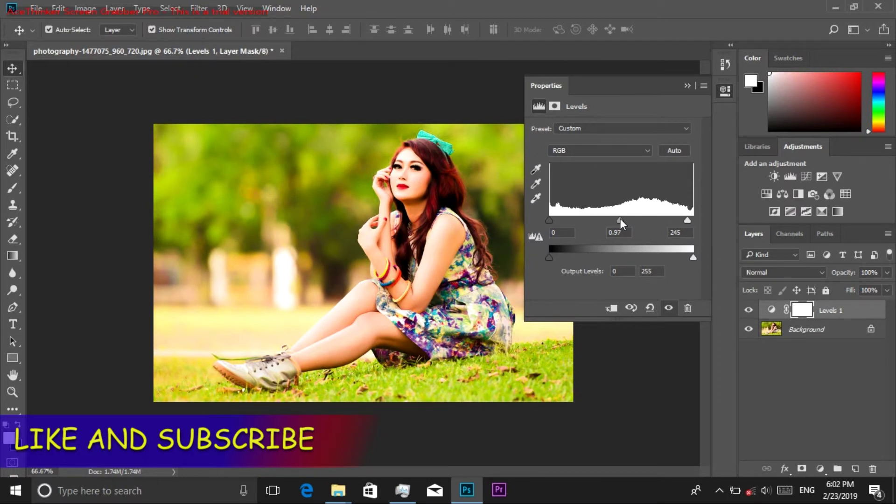
left_click_drag(548, 219, 554, 219)
mouse_move(620, 220)
left_mouse_down()
mouse_move(609, 220)
mouse_move(620, 220)
left_mouse_up()
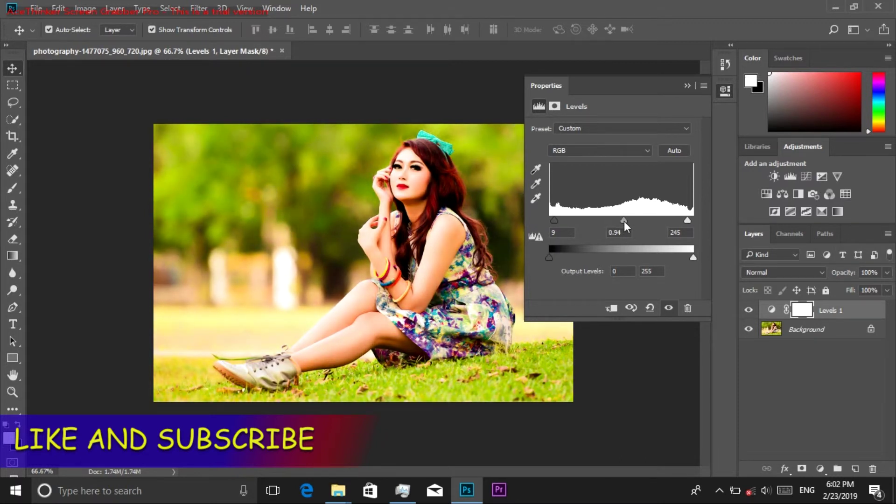
Set the Levels midtone of the Red channel to 0.95 and try a slight midtone adjustment on the Green channel
left_click(620, 151)
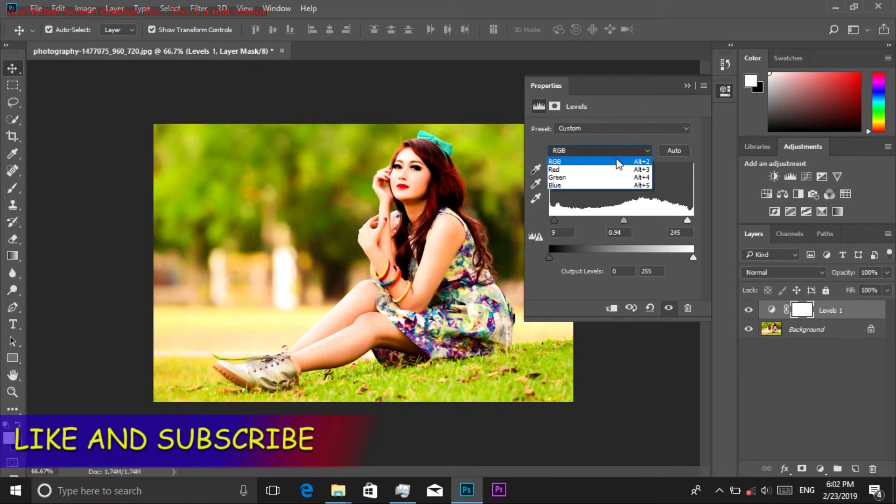
left_click(606, 174)
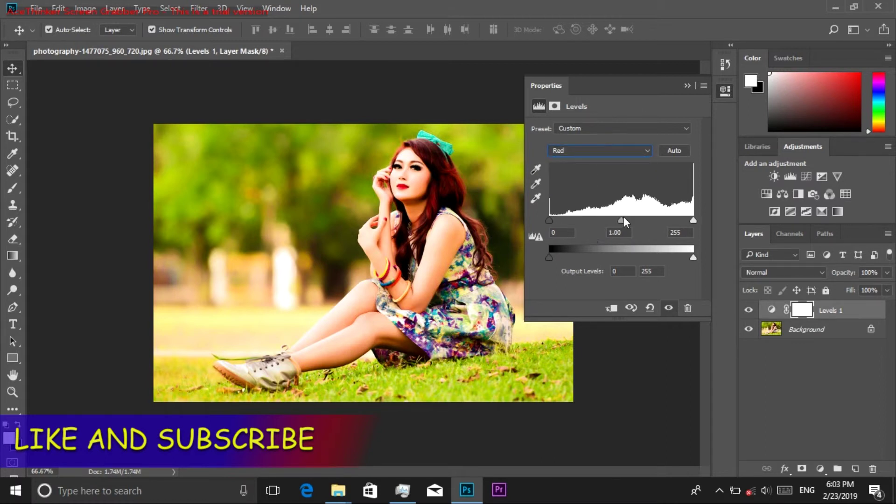
left_click_drag(608, 217, 631, 217)
left_click(623, 150)
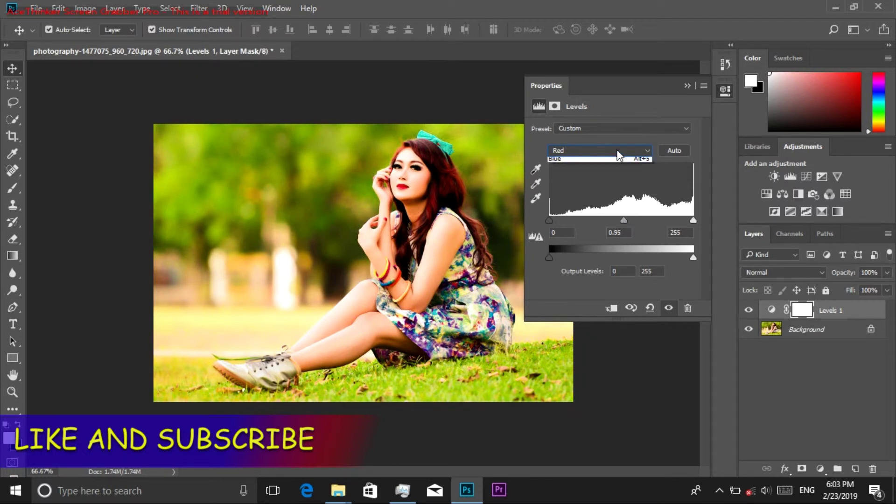
left_click(598, 177)
mouse_move(617, 220)
left_mouse_down()
mouse_move(608, 220)
mouse_move(620, 220)
left_mouse_up()
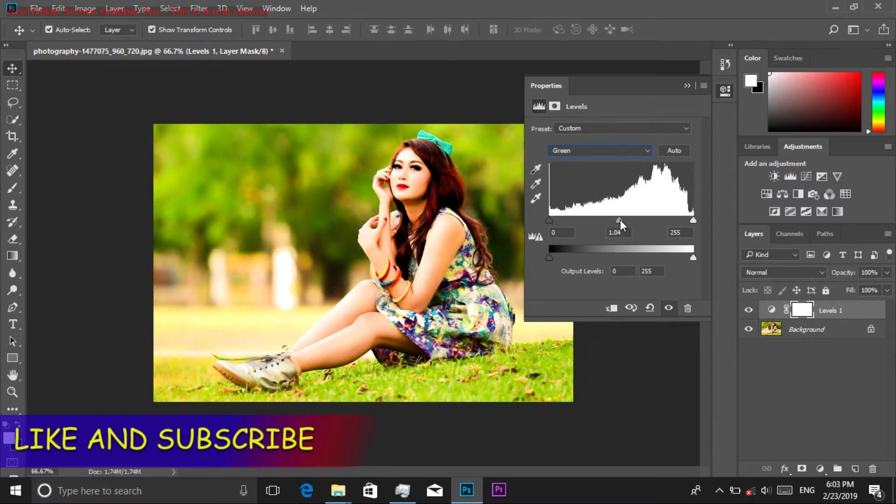
left_click(606, 150)
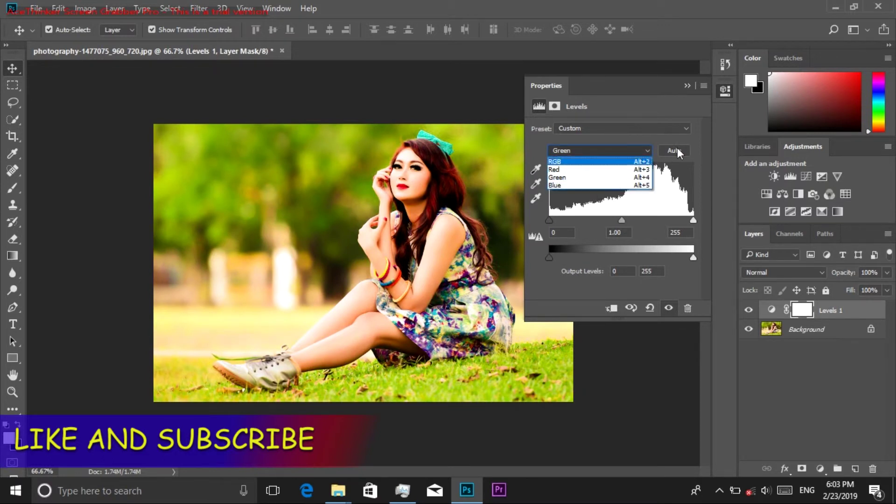
left_click(628, 148)
Try the Increase Contrast 2 preset on the Levels adjustment and reset it to the Default preset
left_click(642, 129)
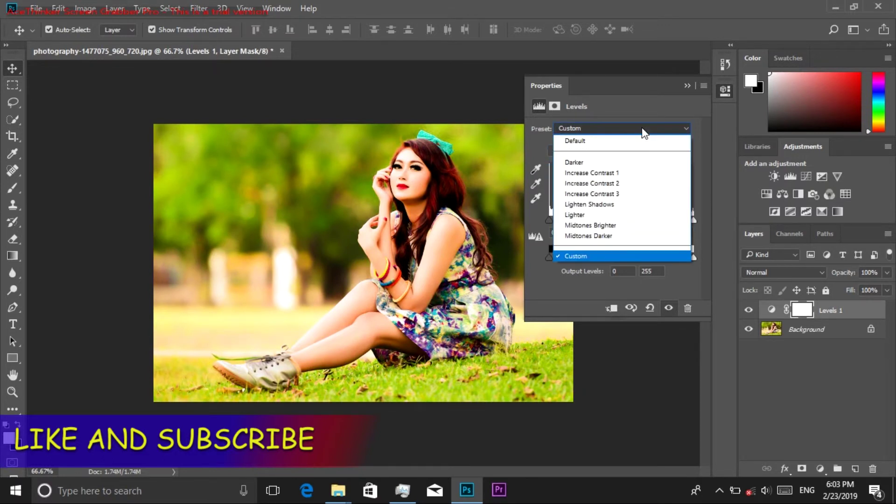
left_click(607, 182)
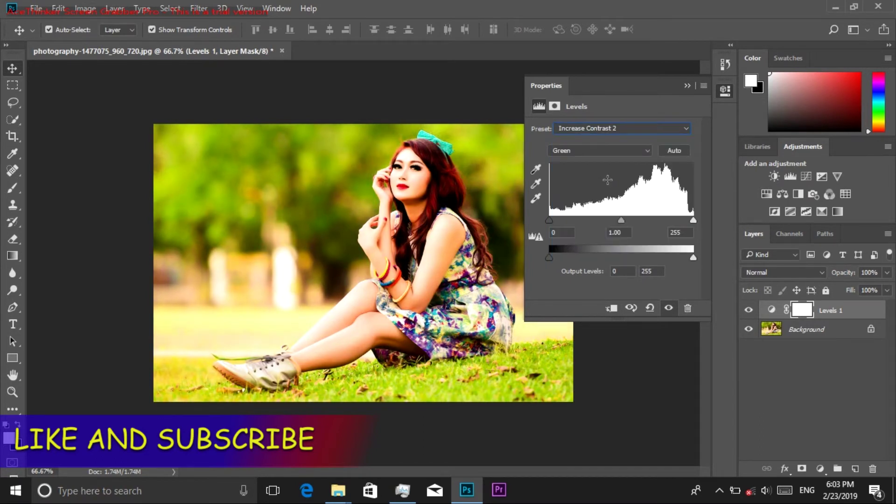
left_click(619, 125)
left_click(610, 141)
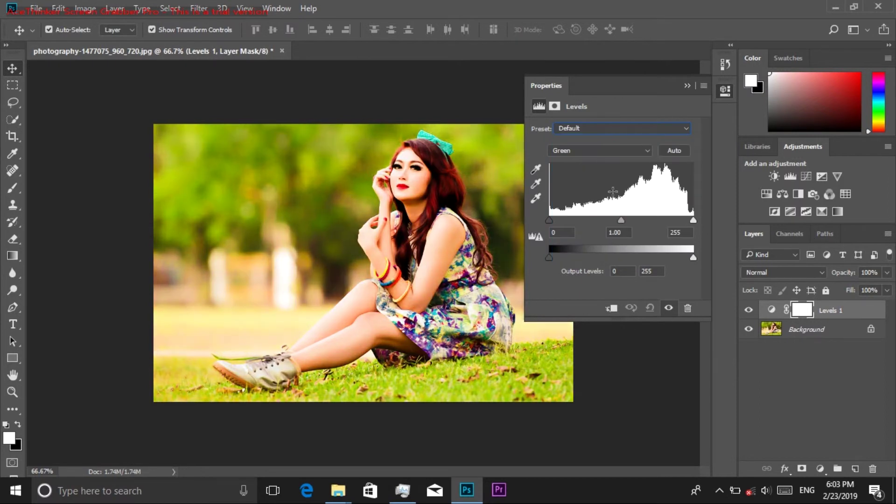
In the Green channel of Levels, raise the midtone to about 1.14 and move the white and black input points slightly inward
mouse_move(621, 220)
left_mouse_down()
mouse_move(629, 222)
mouse_move(617, 224)
left_mouse_up()
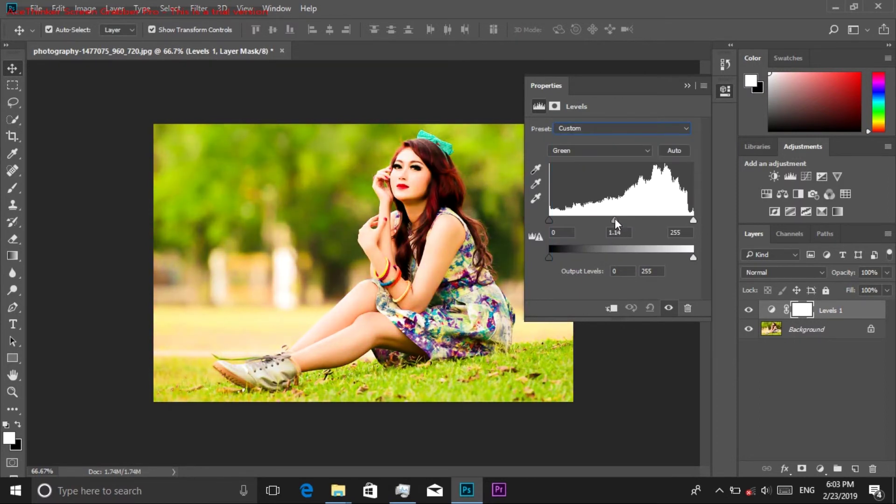
left_click_drag(693, 219, 687, 215)
left_click_drag(550, 220, 559, 221)
left_click(688, 87)
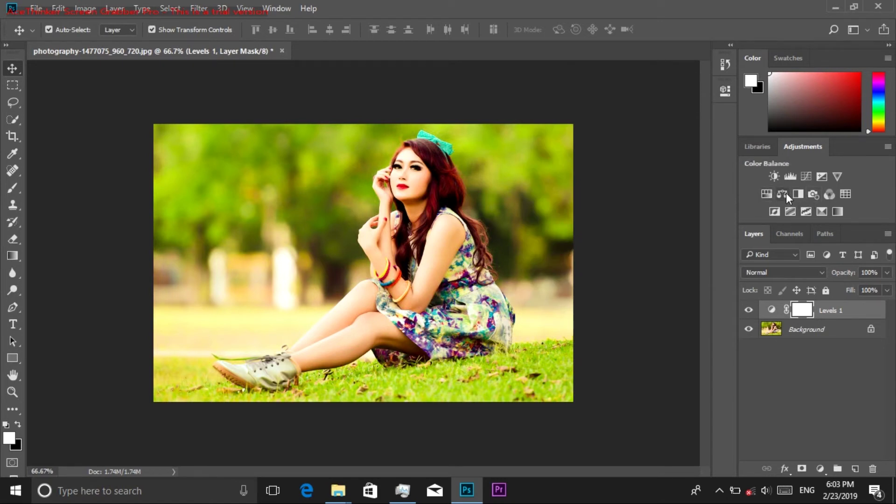
Add a Color Balance adjustment layer with midtones at Cyan-Red -22, Magenta-Green -24 and Yellow-Blue +27
left_click(787, 192)
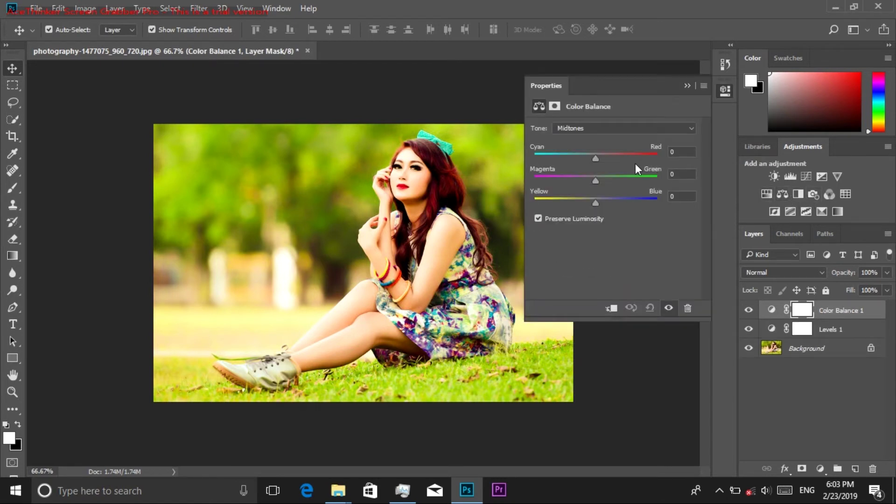
mouse_move(595, 159)
left_mouse_down()
mouse_move(580, 159)
mouse_move(608, 161)
mouse_move(582, 162)
mouse_move(576, 181)
mouse_move(610, 181)
mouse_move(580, 181)
mouse_move(591, 158)
mouse_move(581, 159)
left_mouse_up()
left_click_drag(596, 202, 611, 204)
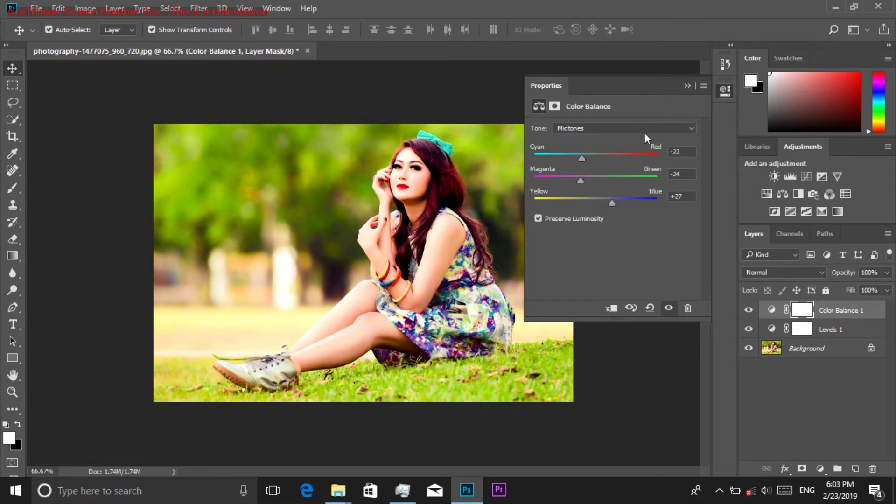
Set the Color Balance shadows to Cyan-Red -1, Magenta-Green -9 and Yellow-Blue +3
left_click(604, 133)
left_click(607, 143)
left_click_drag(593, 157, 596, 205)
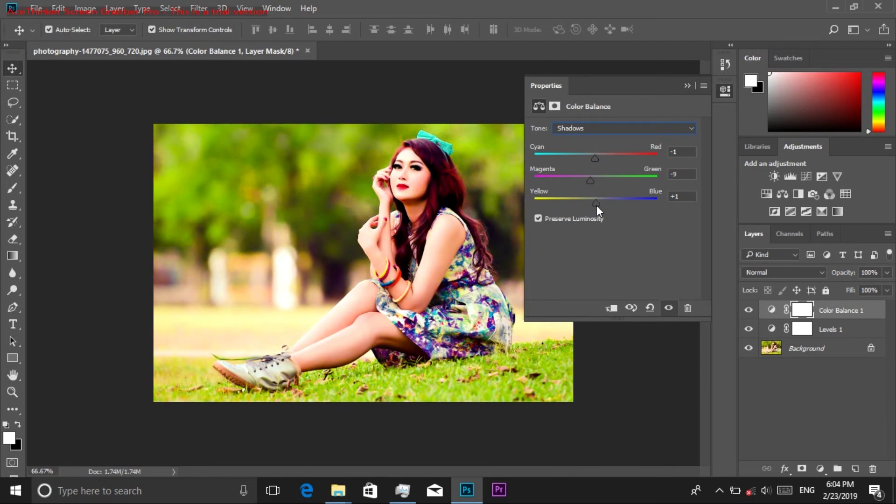
Shift the Color Balance highlights toward cyan by about -10 and fine-tune their Magenta-Green and Yellow-Blue balance
left_click(620, 126)
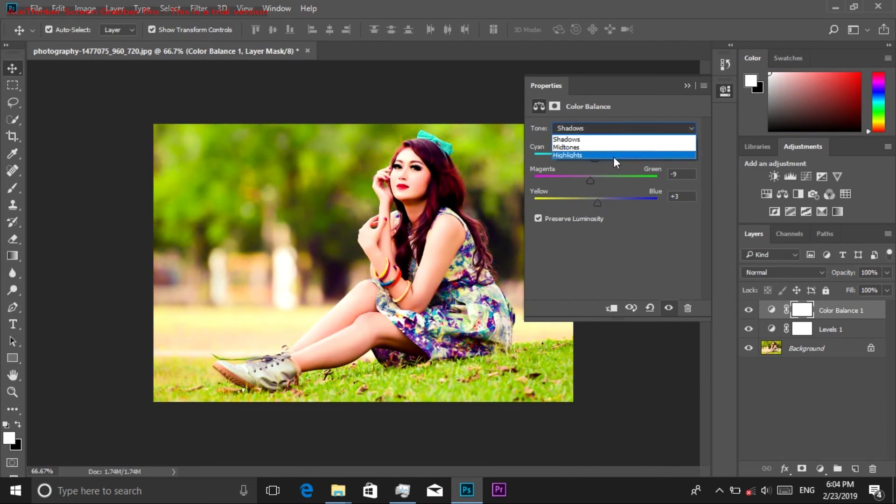
left_click(612, 157)
left_click_drag(595, 158, 586, 159)
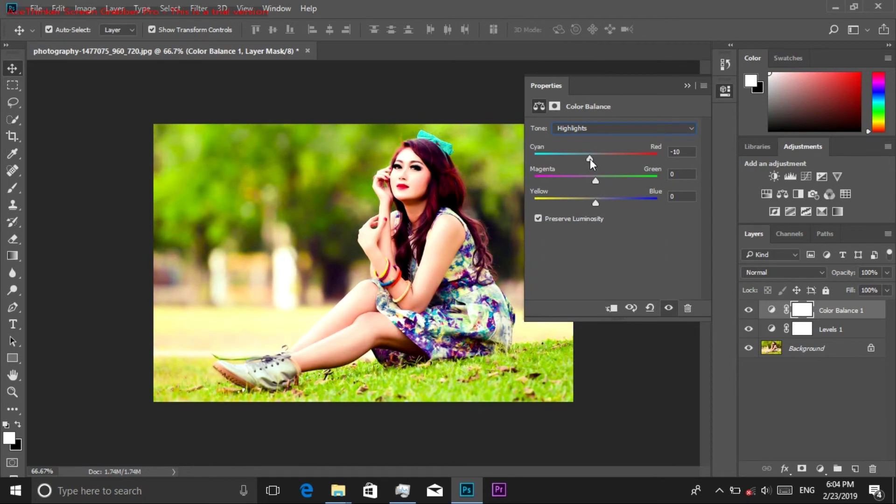
left_click_drag(595, 181, 587, 209)
left_click(685, 86)
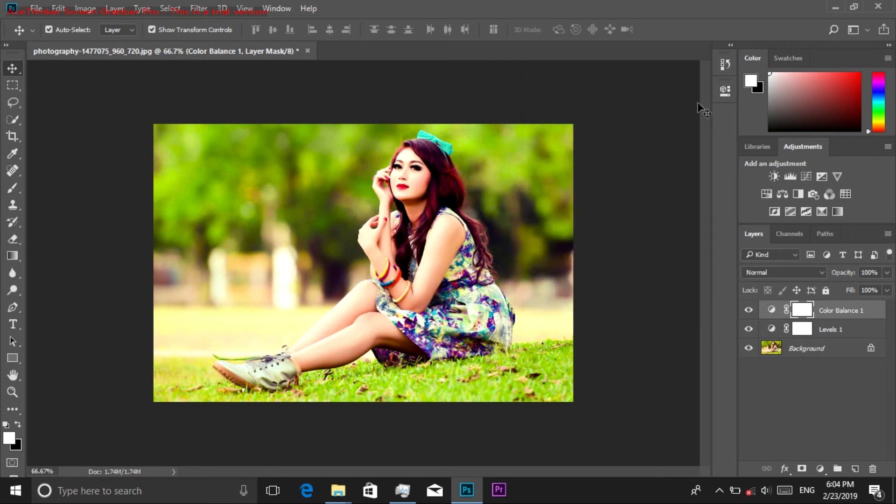
Add a Curves adjustment layer and slightly lower the output of the RGB curve's white end point
left_click(802, 178)
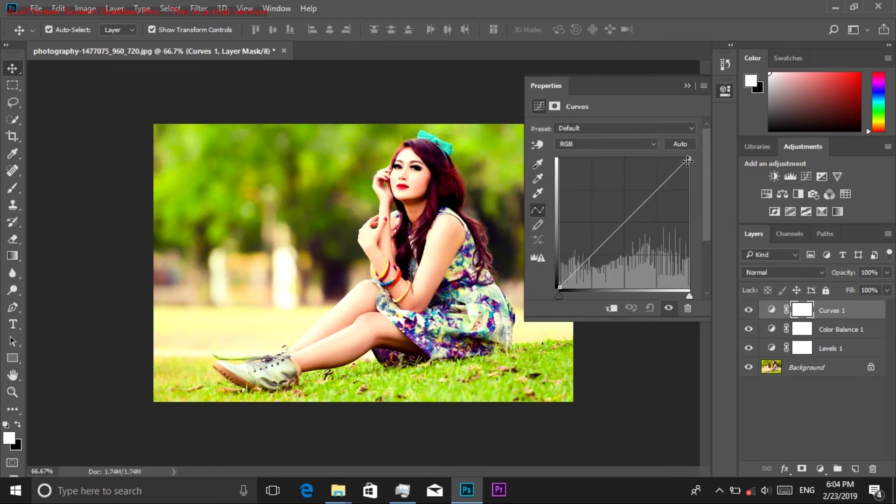
mouse_move(558, 297)
left_mouse_down()
mouse_move(577, 297)
mouse_move(561, 298)
left_mouse_up()
mouse_move(689, 295)
left_mouse_down()
mouse_move(671, 293)
mouse_move(689, 293)
left_mouse_up()
mouse_move(688, 159)
left_mouse_down()
mouse_move(690, 167)
mouse_move(689, 159)
left_mouse_up()
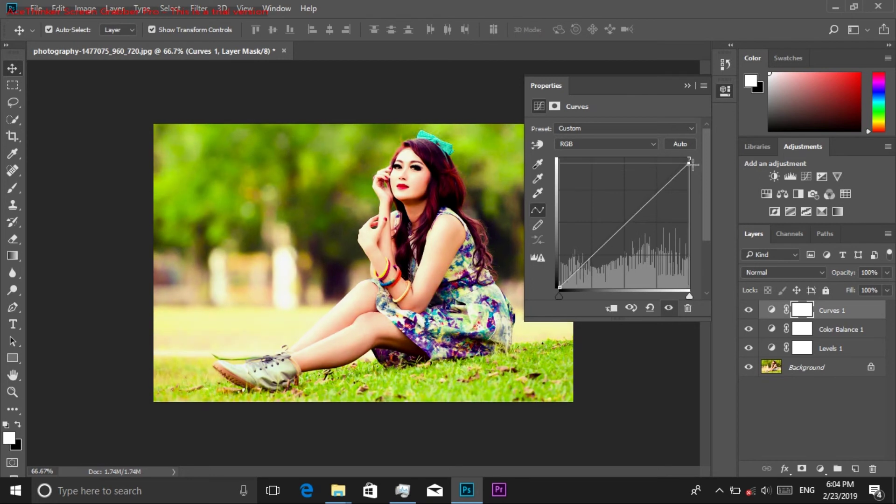
left_click(703, 85)
left_click(684, 85)
left_click(686, 85)
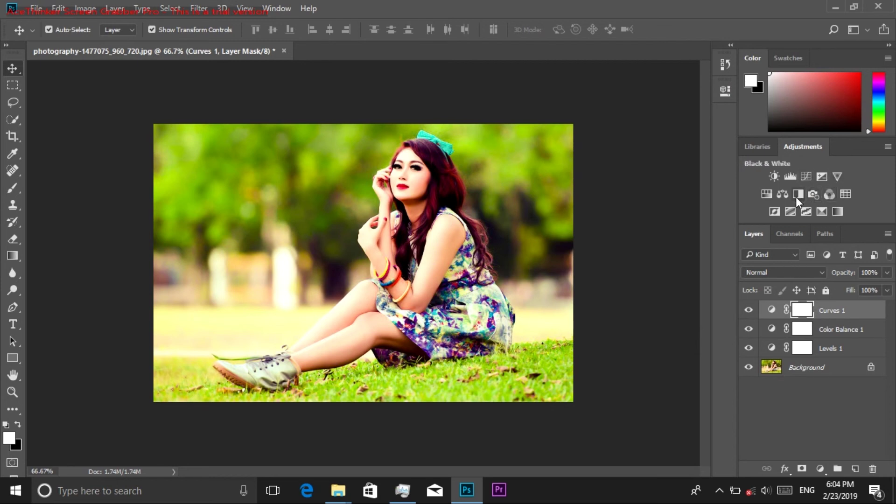
Add a Photo Filter adjustment layer with Warming Filter (85) and reduce its density slightly
left_click(813, 194)
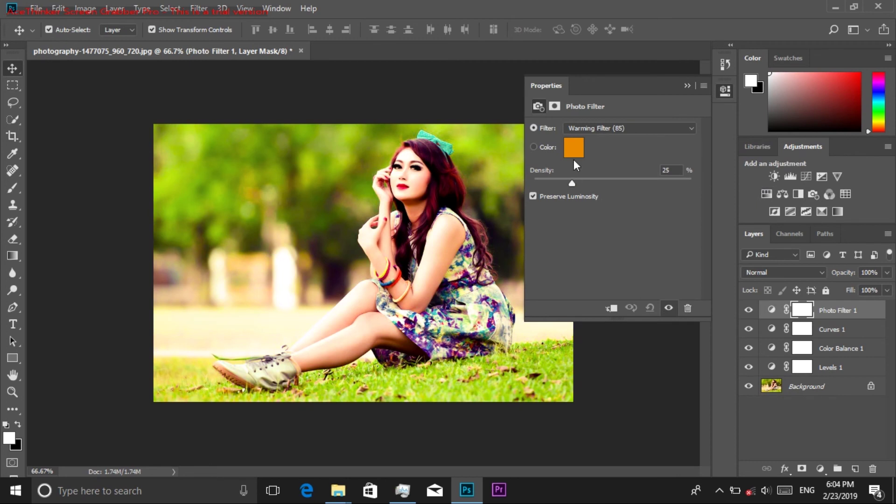
mouse_move(570, 181)
left_mouse_down()
mouse_move(543, 181)
mouse_move(569, 184)
left_mouse_up()
left_click_drag(693, 200, 562, 212)
left_click(699, 78)
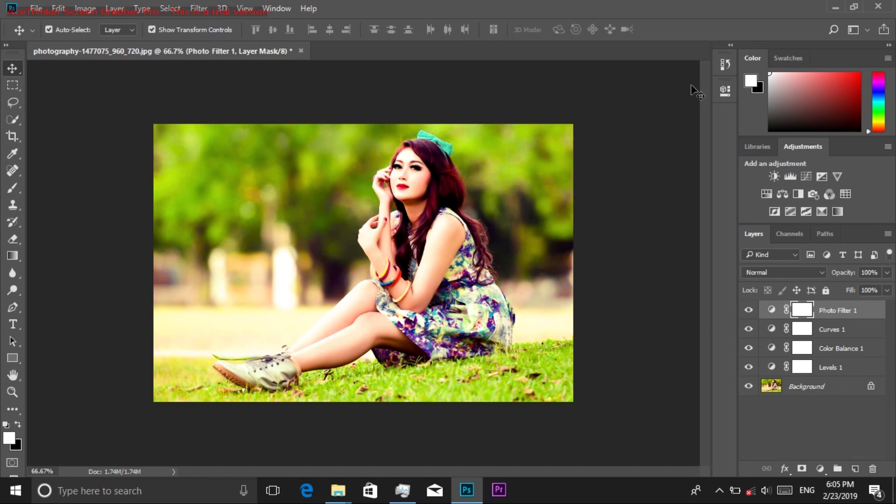